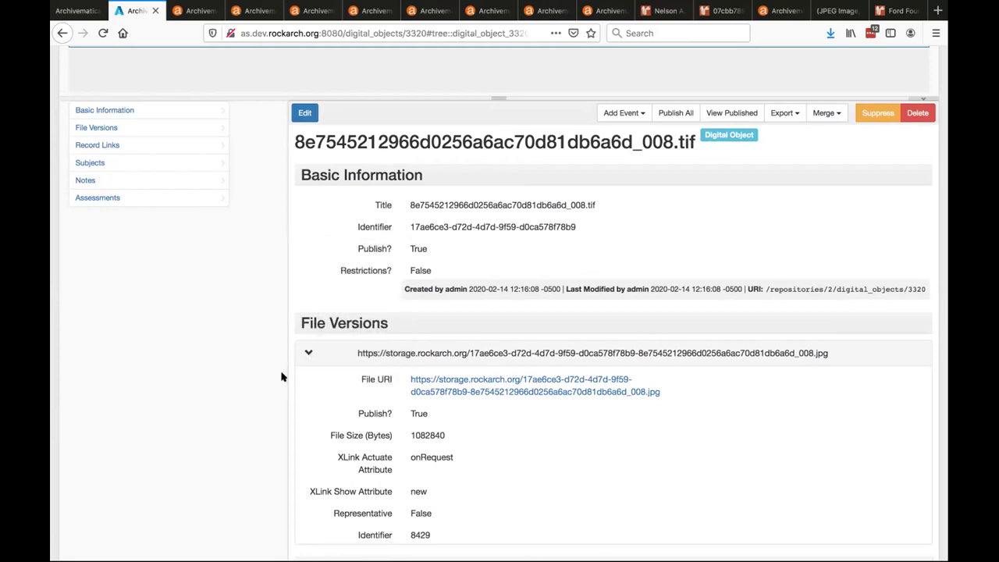
- Examine the digital object's file versions, record links, subjects and originals note in its ArchivesSpace record
{"action": "scroll", "coordinate": [285, 377], "scroll_direction": "down", "scroll_amount": 1}
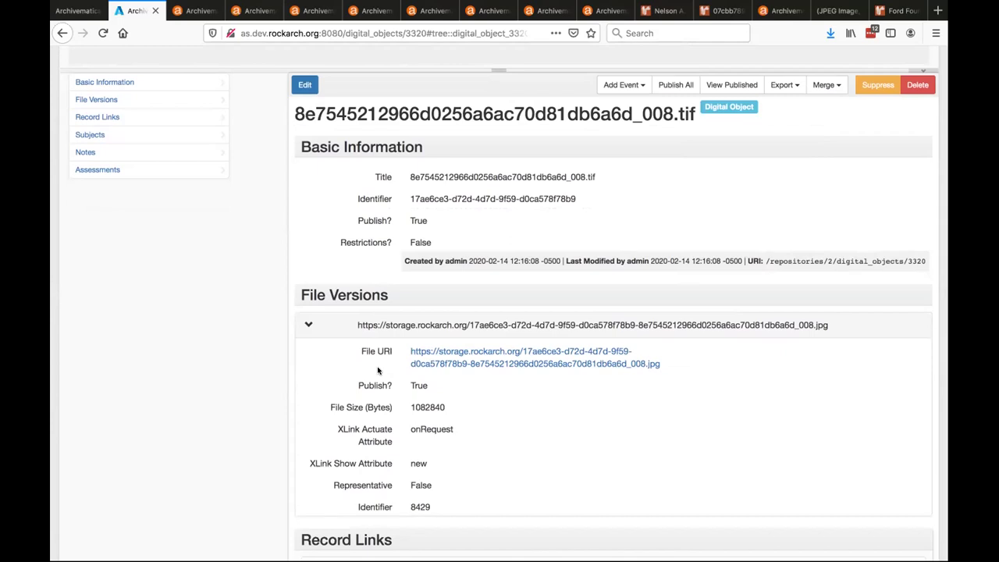
{"action": "scroll", "coordinate": [378, 371], "scroll_direction": "down", "scroll_amount": 4}
{"action": "scroll", "coordinate": [143, 374], "scroll_direction": "down", "scroll_amount": 2}
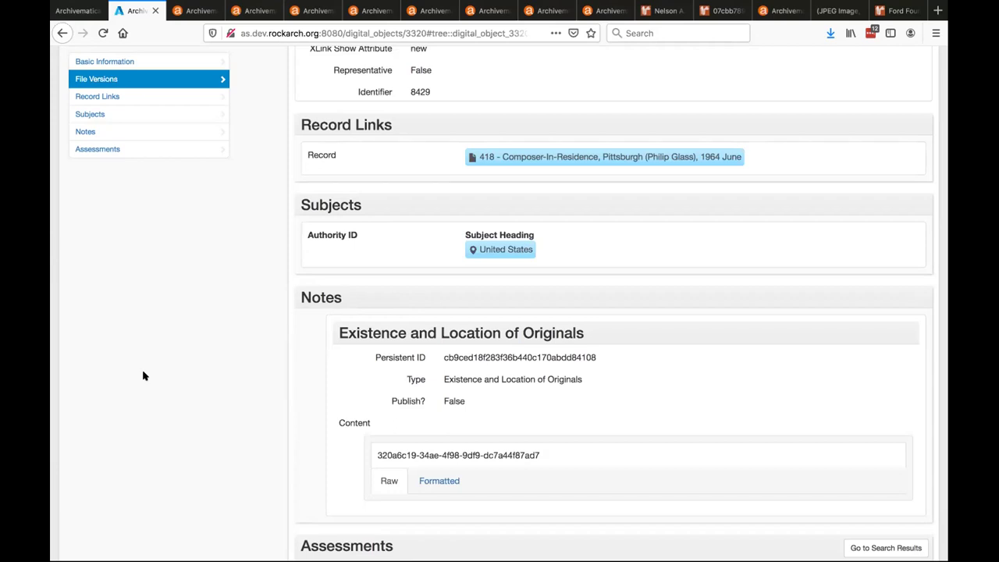
{"action": "scroll", "coordinate": [156, 361], "scroll_direction": "up", "scroll_amount": 1}
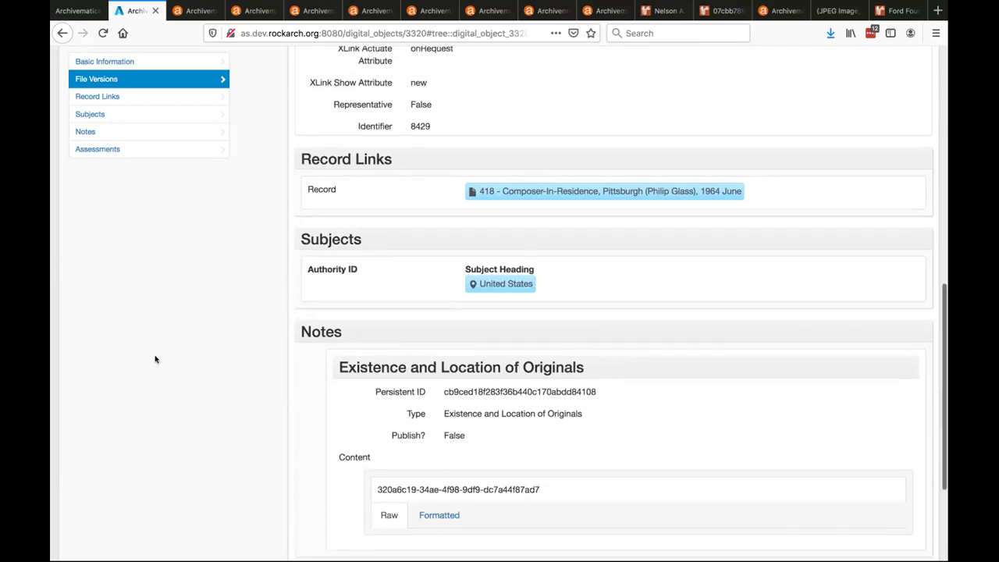
- Switch to Archivematica and review the ArchivesSpace DIP upload settings, from the base URL to the repository number and note inheritance
{"action": "left_click", "coordinate": [182, 14]}
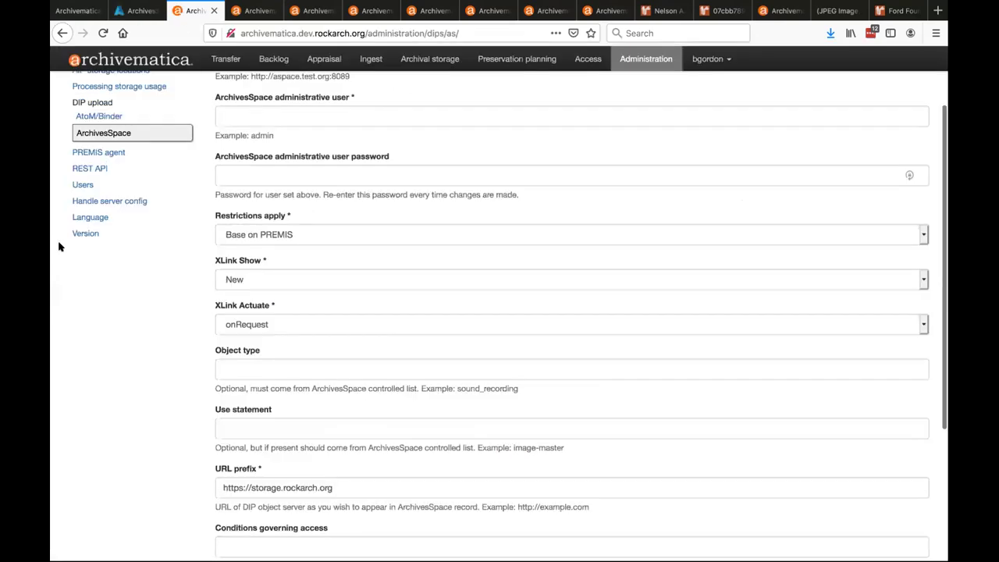
{"action": "scroll", "coordinate": [59, 247], "scroll_direction": "up", "scroll_amount": 1}
{"action": "scroll", "coordinate": [58, 247], "scroll_direction": "up", "scroll_amount": 3}
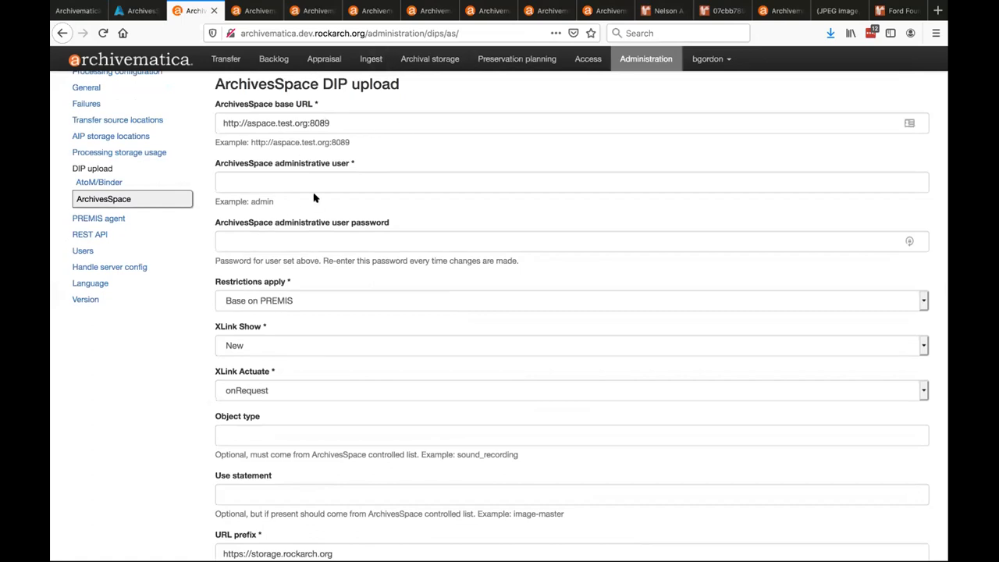
{"action": "scroll", "coordinate": [314, 199], "scroll_direction": "down", "scroll_amount": 6}
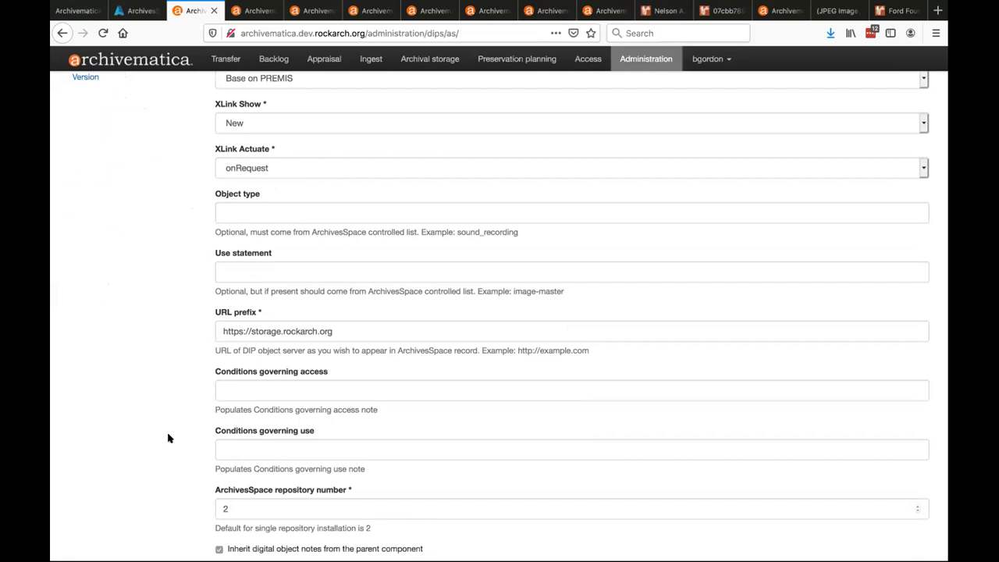
{"action": "scroll", "coordinate": [167, 437], "scroll_direction": "down", "scroll_amount": 1}
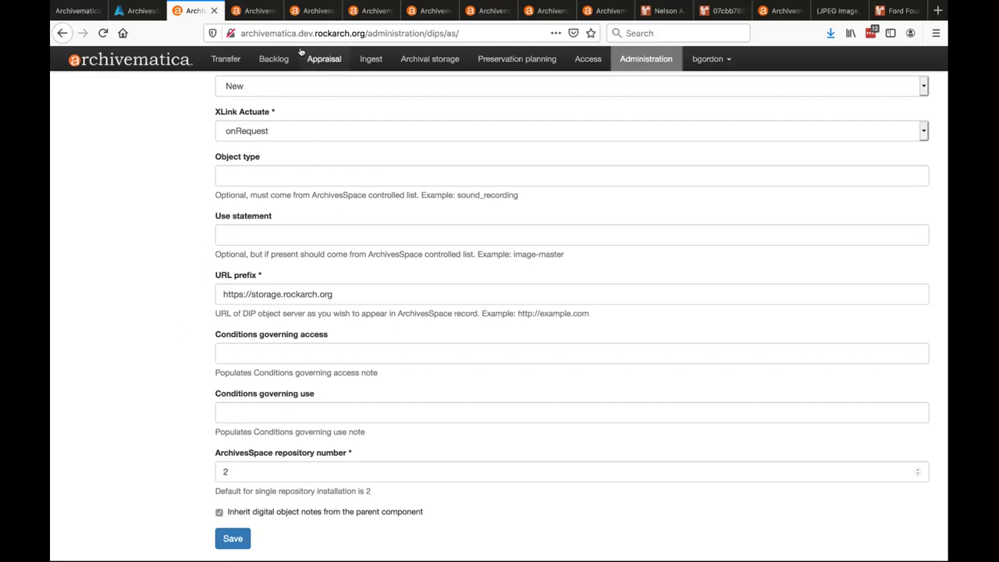
- Check the rights and metadata options on the manual submission package's detail page, then close that page
{"action": "left_click", "coordinate": [248, 12]}
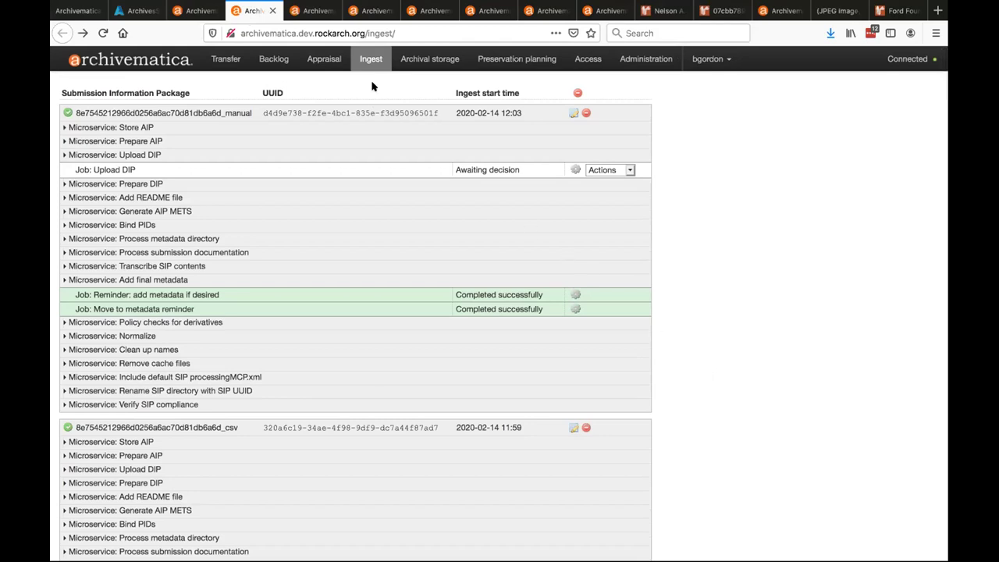
{"action": "left_click", "coordinate": [304, 10]}
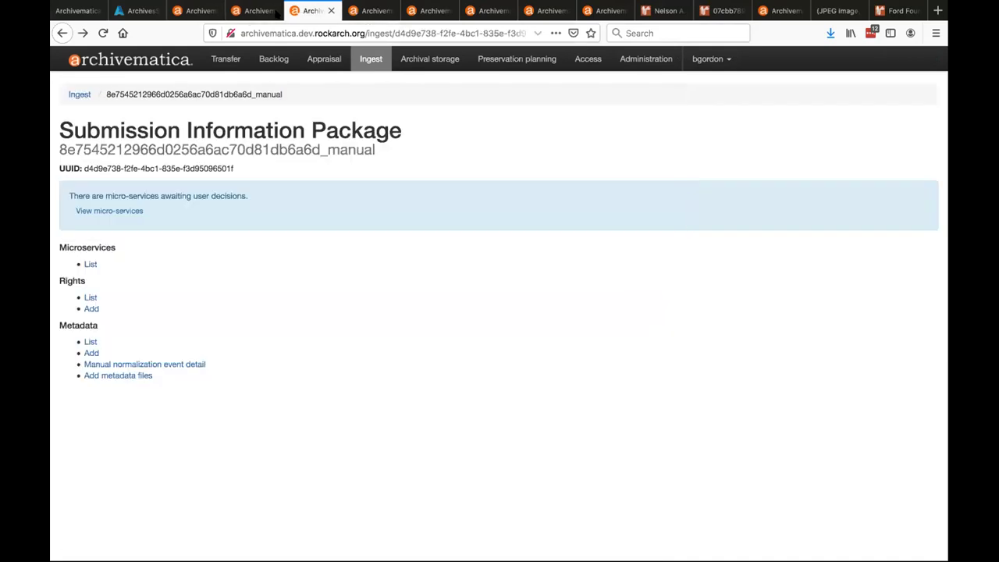
{"action": "left_click", "coordinate": [258, 12]}
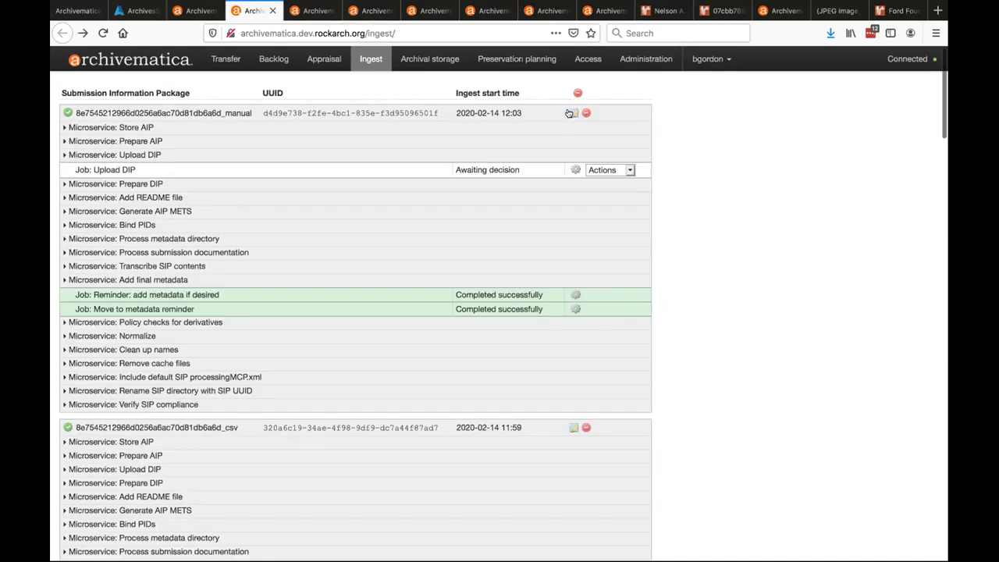
{"action": "left_click", "coordinate": [309, 10]}
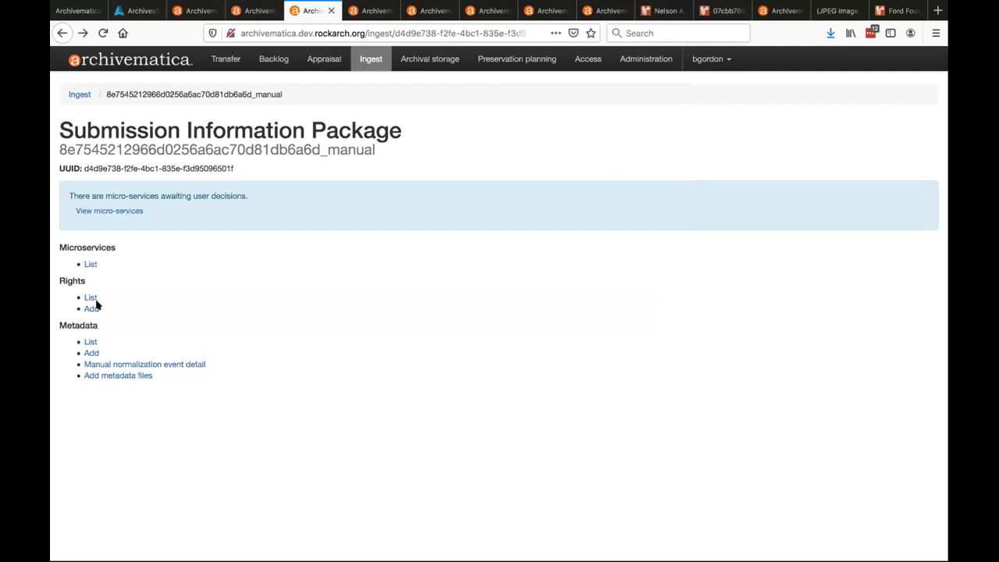
{"action": "left_click", "coordinate": [331, 11]}
- View the available destinations for the manual package's Upload DIP job in the ingest list without choosing one
{"action": "left_click", "coordinate": [254, 13]}
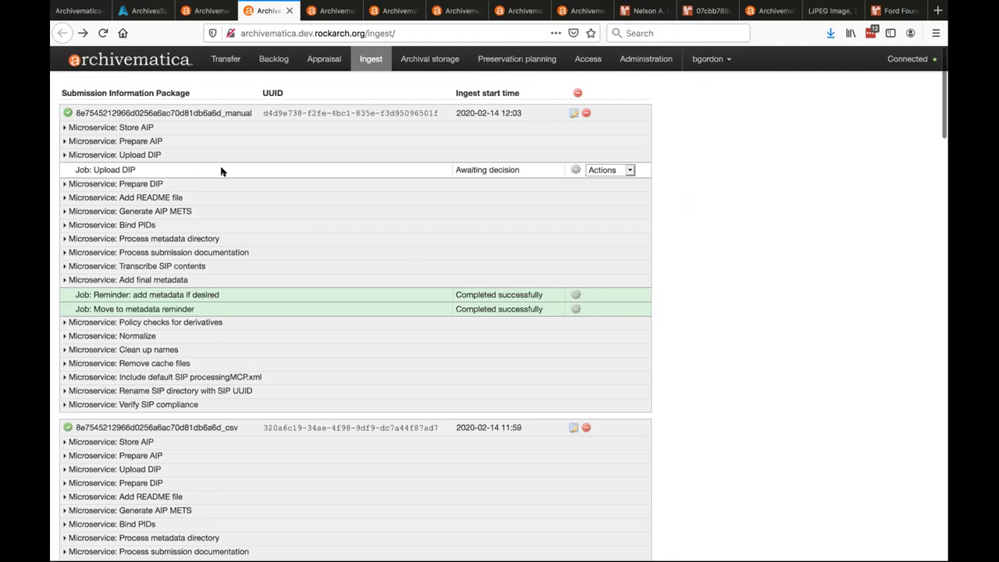
{"action": "left_click", "coordinate": [626, 168]}
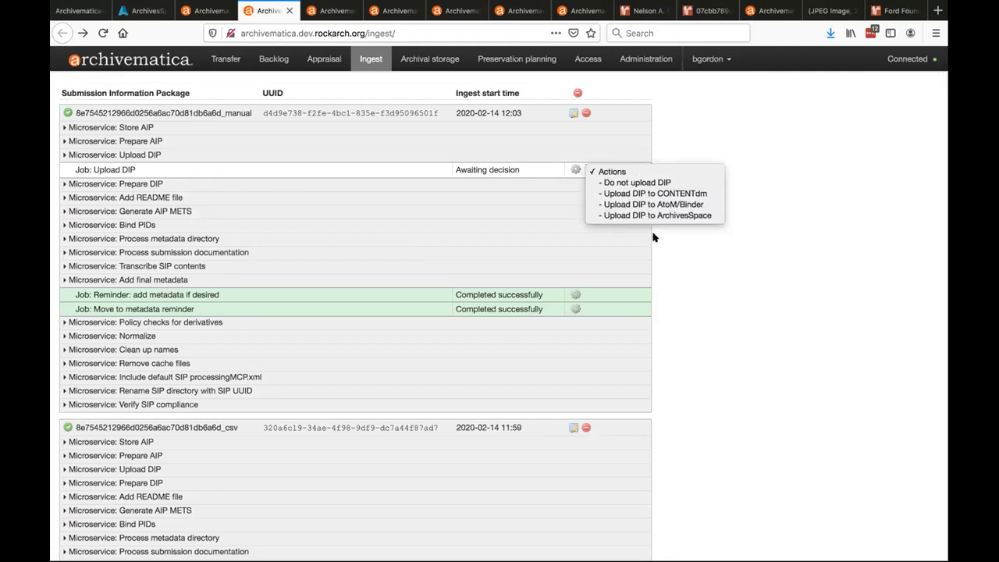
{"action": "left_click", "coordinate": [701, 261]}
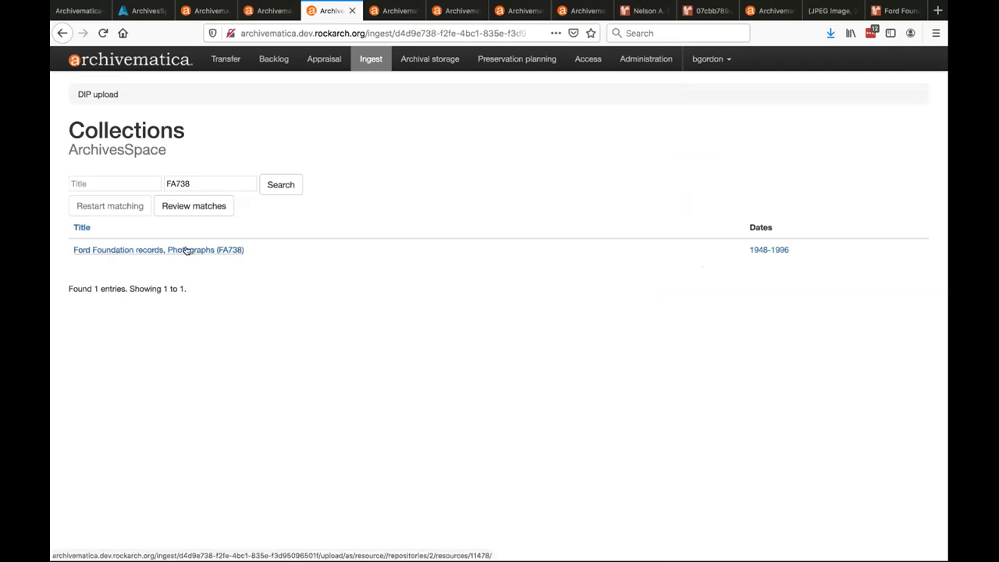
- Look through the Jobs series descriptions for file 418 - Composer-In-Residence, Pittsburgh (Philip Glass)
{"action": "left_click", "coordinate": [377, 15]}
{"action": "scroll", "coordinate": [481, 190], "scroll_direction": "up", "scroll_amount": 3}
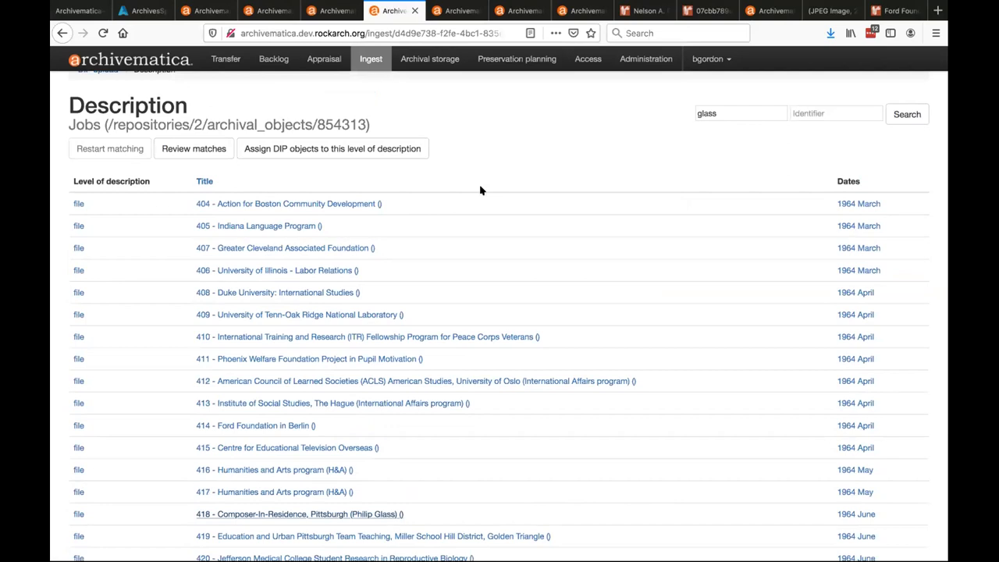
{"action": "scroll", "coordinate": [480, 190], "scroll_direction": "down", "scroll_amount": 5}
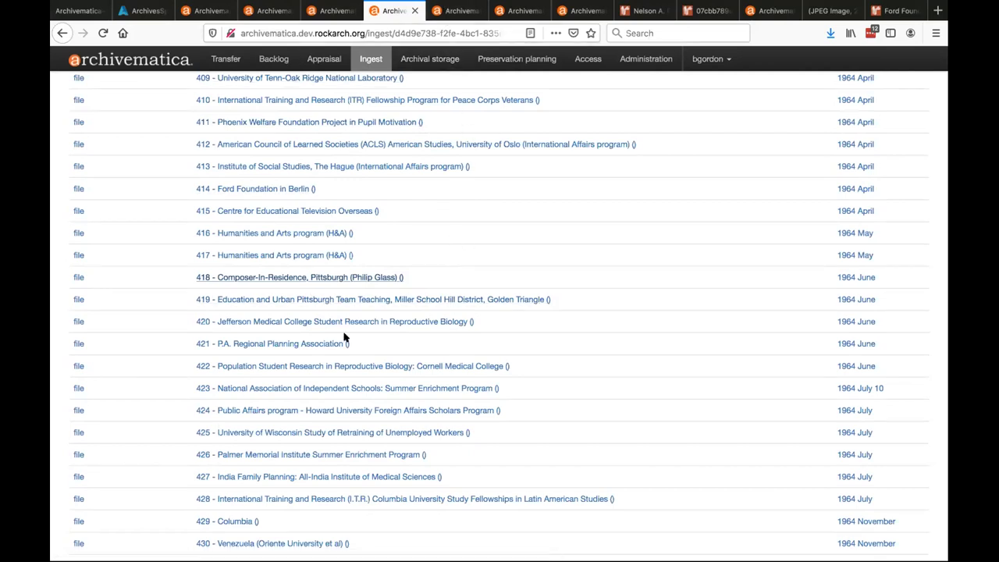
- Pair all the DIP objects with the resource 418 - Composer-In-Residence, Pittsburgh (Philip Glass)
{"action": "left_click", "coordinate": [436, 19]}
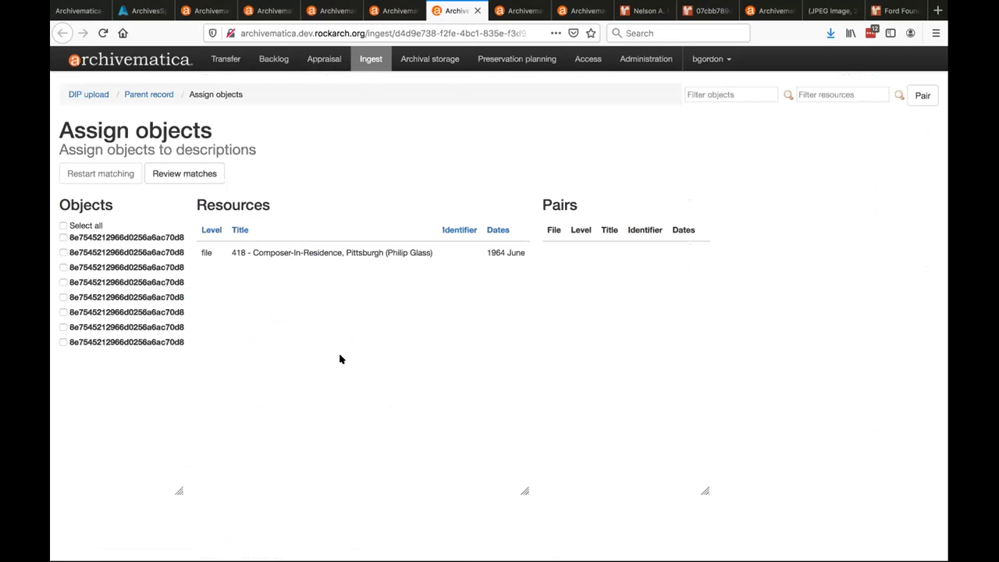
{"action": "left_click", "coordinate": [63, 225]}
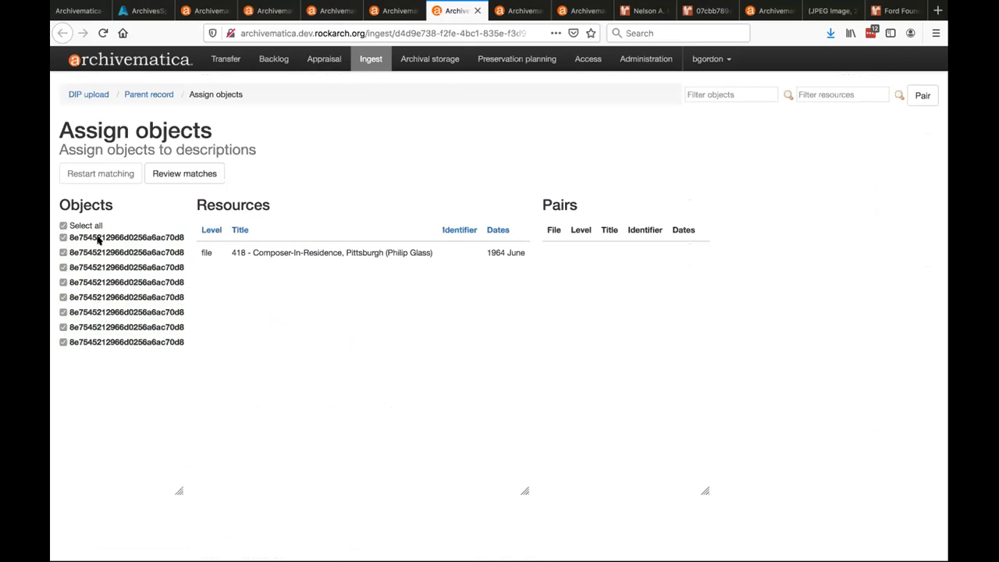
{"action": "left_click", "coordinate": [344, 249]}
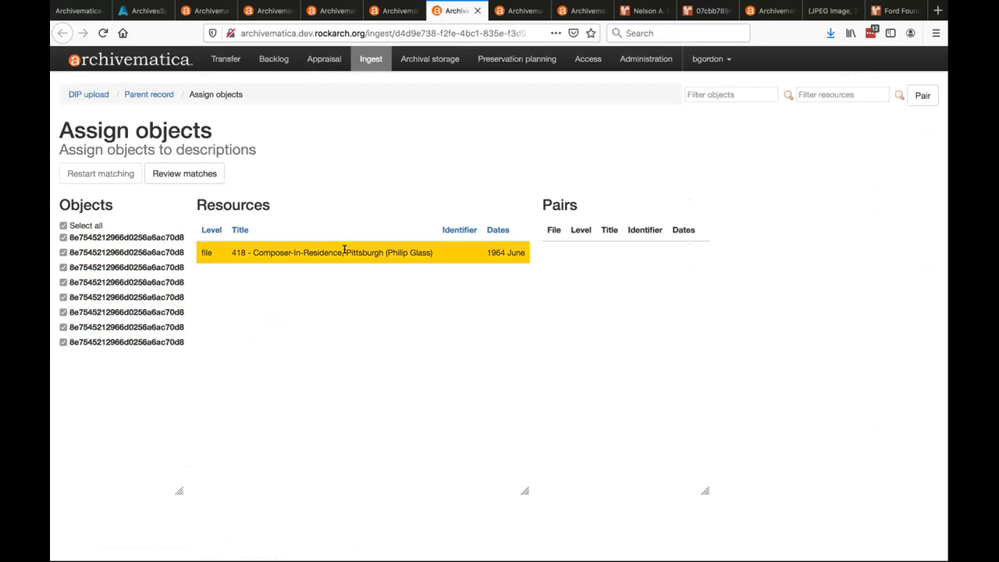
{"action": "left_click", "coordinate": [921, 96]}
{"action": "scroll", "coordinate": [742, 367], "scroll_direction": "down", "scroll_amount": 5}
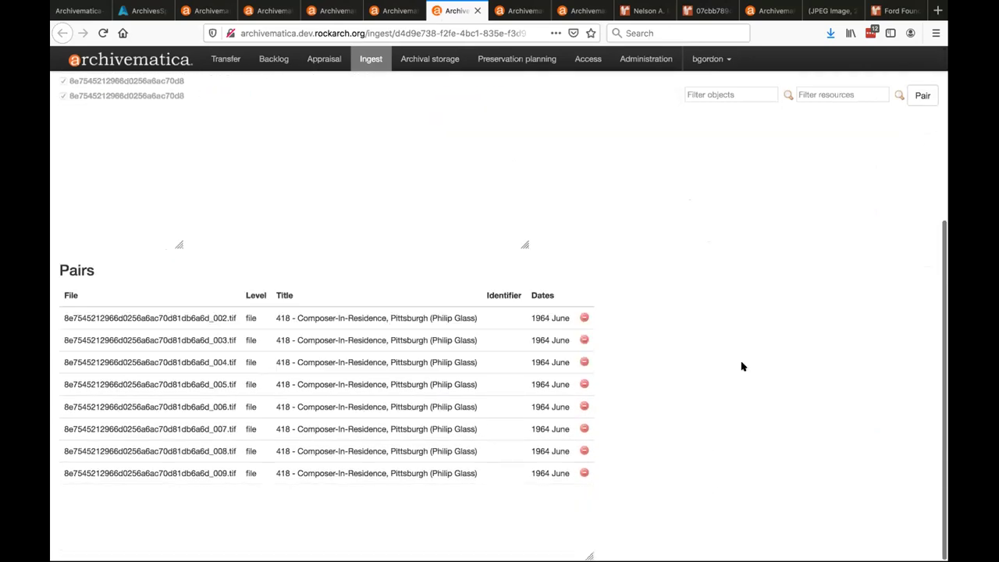
- Review the object-to-resource matches and finish matching
{"action": "scroll", "coordinate": [742, 366], "scroll_direction": "up", "scroll_amount": 5}
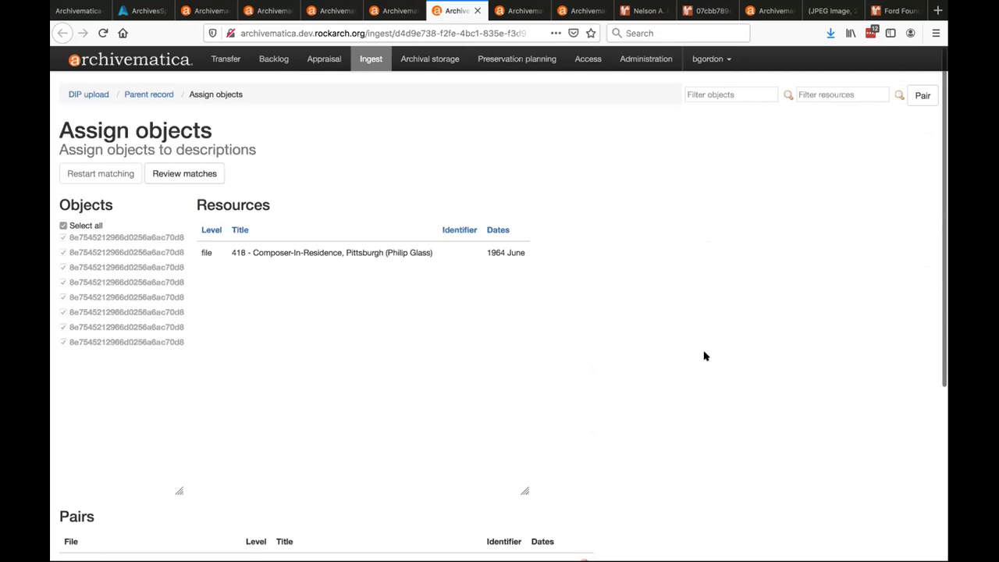
{"action": "scroll", "coordinate": [704, 353], "scroll_direction": "down", "scroll_amount": 3}
{"action": "scroll", "coordinate": [705, 356], "scroll_direction": "up", "scroll_amount": 2}
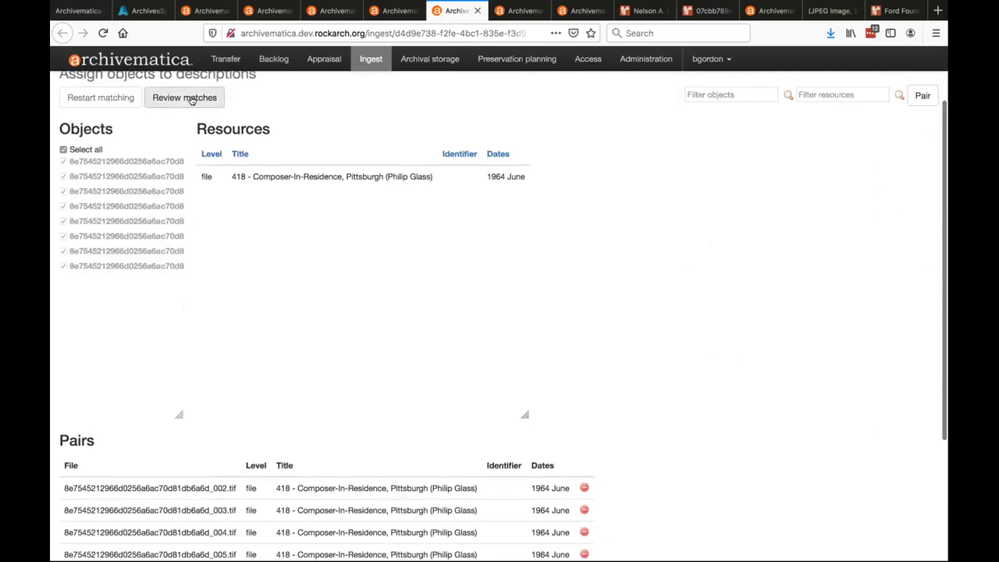
{"action": "left_click", "coordinate": [191, 99]}
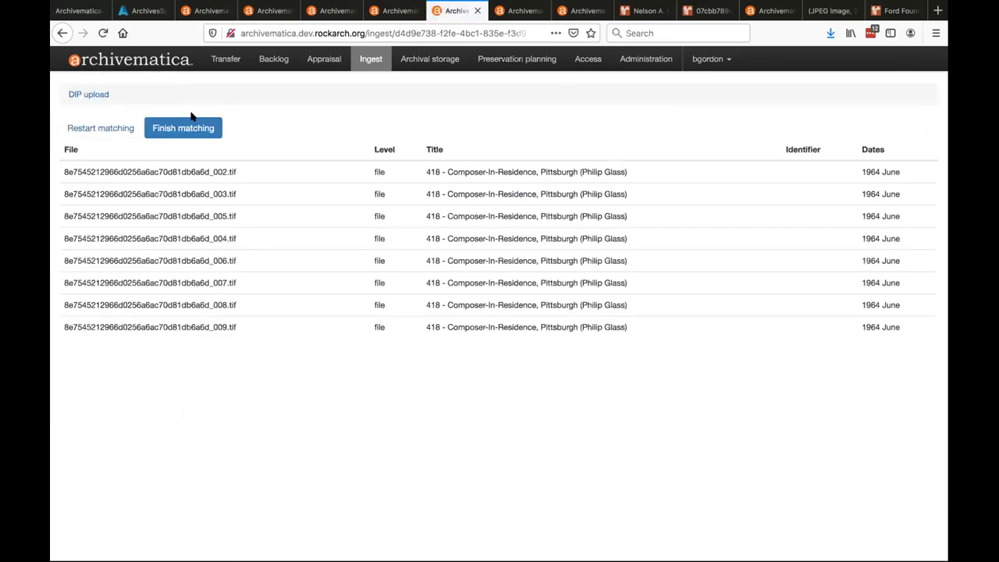
{"action": "left_click", "coordinate": [173, 130]}
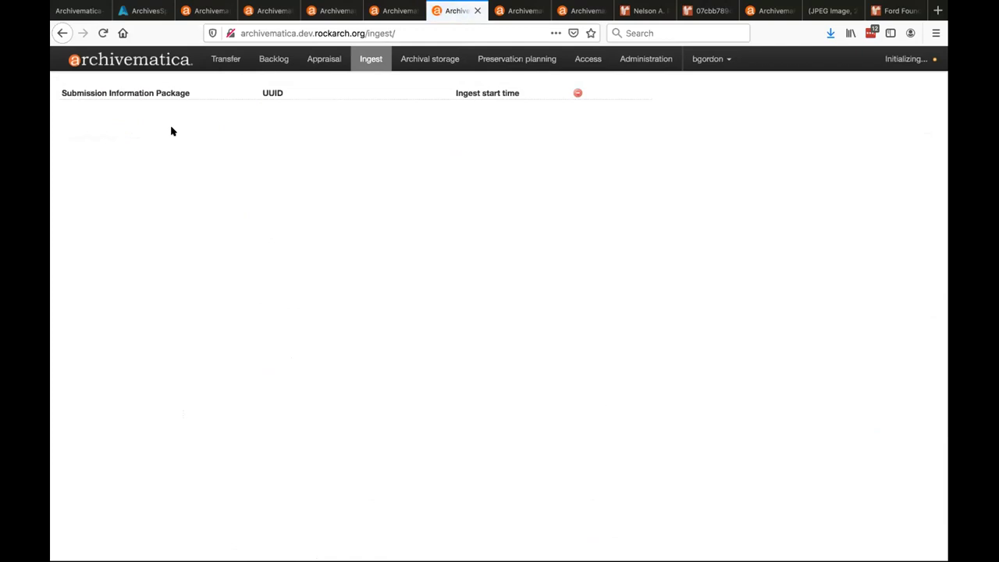
{"action": "left_click", "coordinate": [69, 12]}
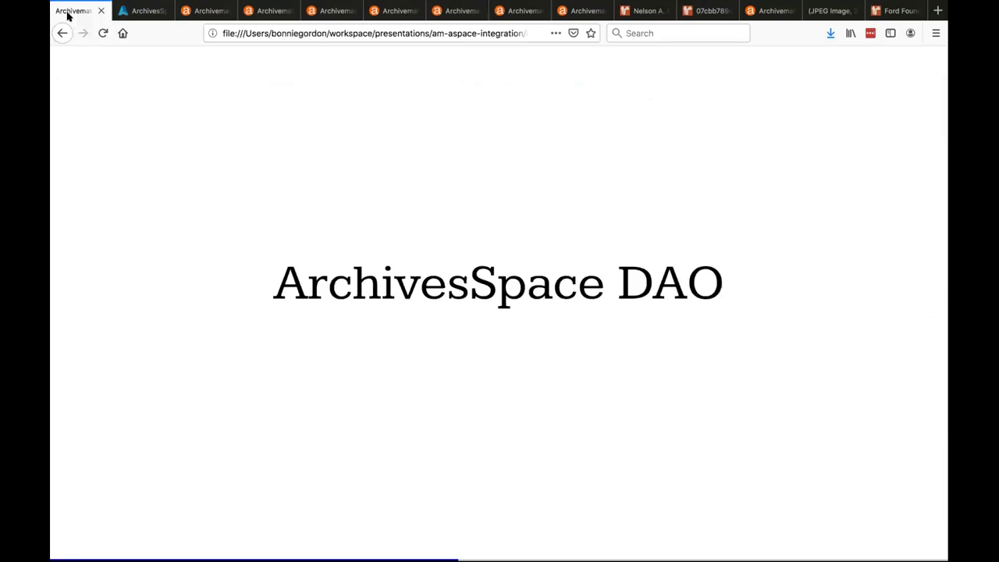
{"action": "key", "text": "Right"}
{"action": "key", "text": "Right"}
{"action": "key", "text": "Right"}
{"action": "key", "text": "Right"}
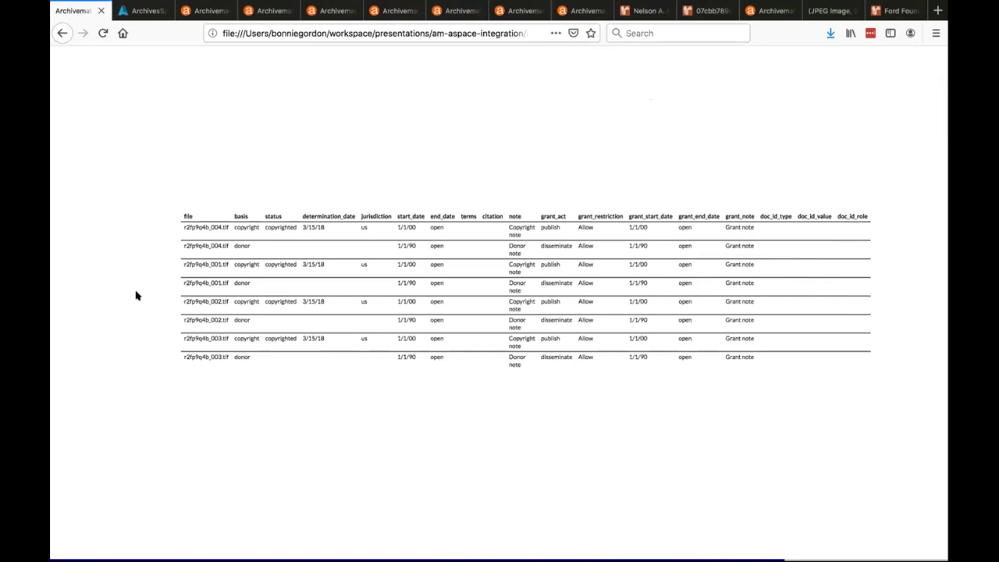
{"action": "key", "text": "Right"}
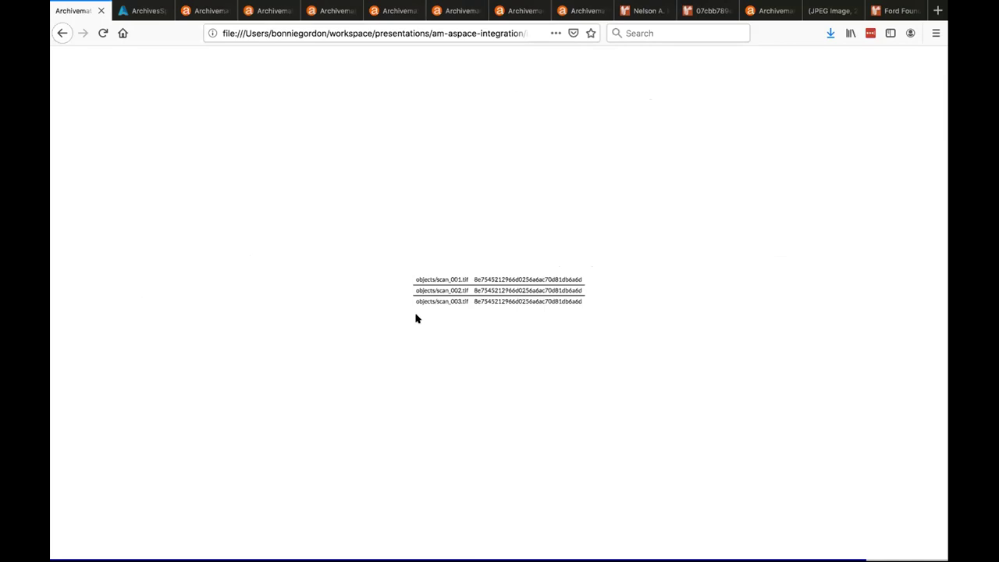
{"action": "key", "text": "Right"}
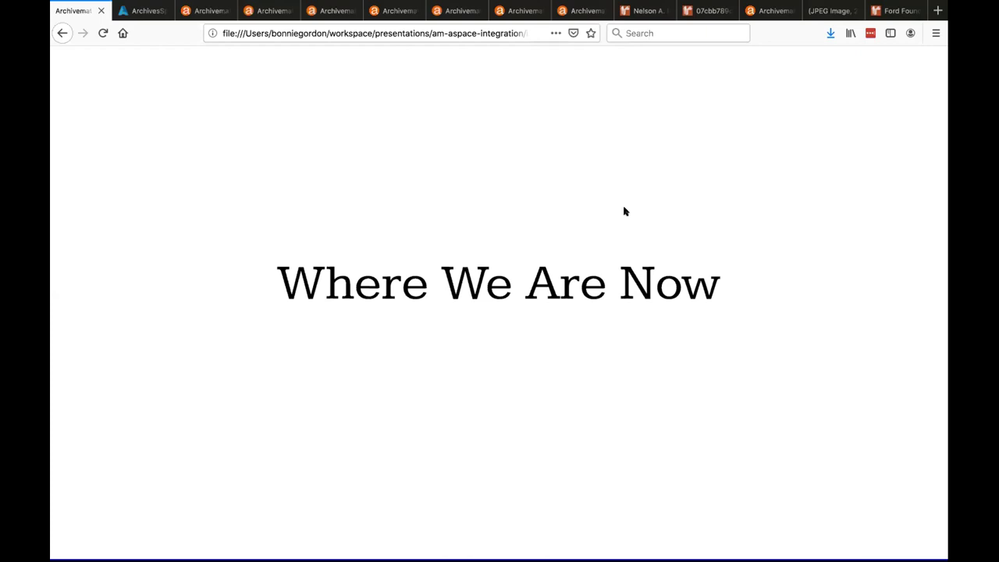
- Return to the ArchivesSpace digital object record and check its file version details
{"action": "left_click", "coordinate": [143, 12]}
{"action": "scroll", "coordinate": [470, 449], "scroll_direction": "up", "scroll_amount": 5}
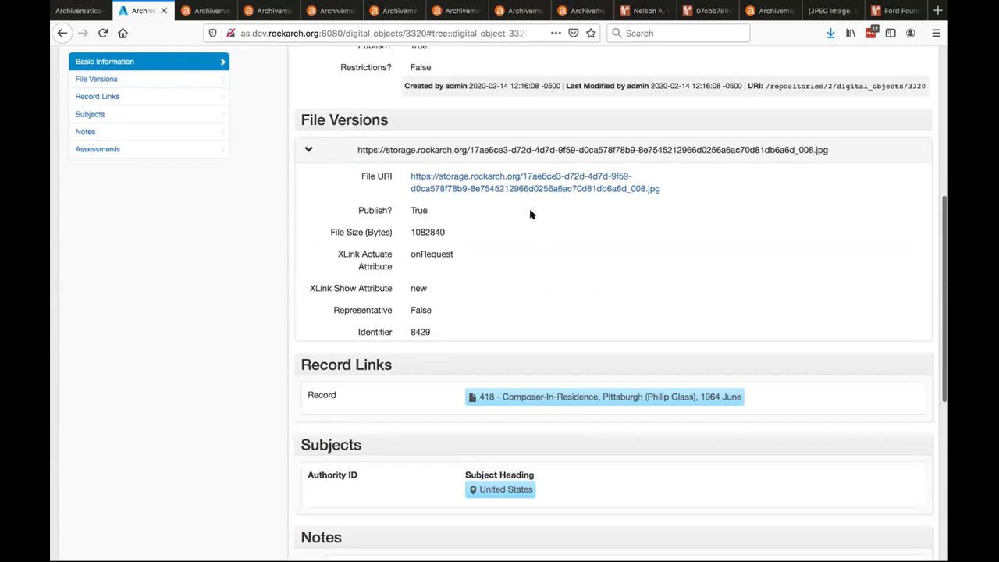
- Examine the Public Opinion Polls PDFs in DIMES finding aid FA345 and view the page for 07cbb789dbd643a4bc22d748aa49ae38.pdf
{"action": "left_click", "coordinate": [637, 15]}
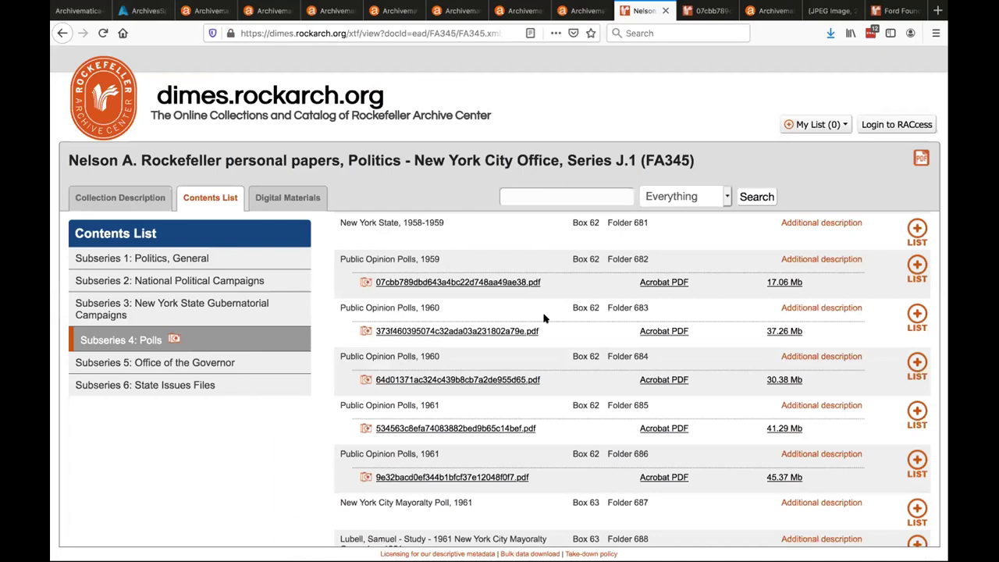
{"action": "scroll", "coordinate": [544, 318], "scroll_direction": "down", "scroll_amount": 1}
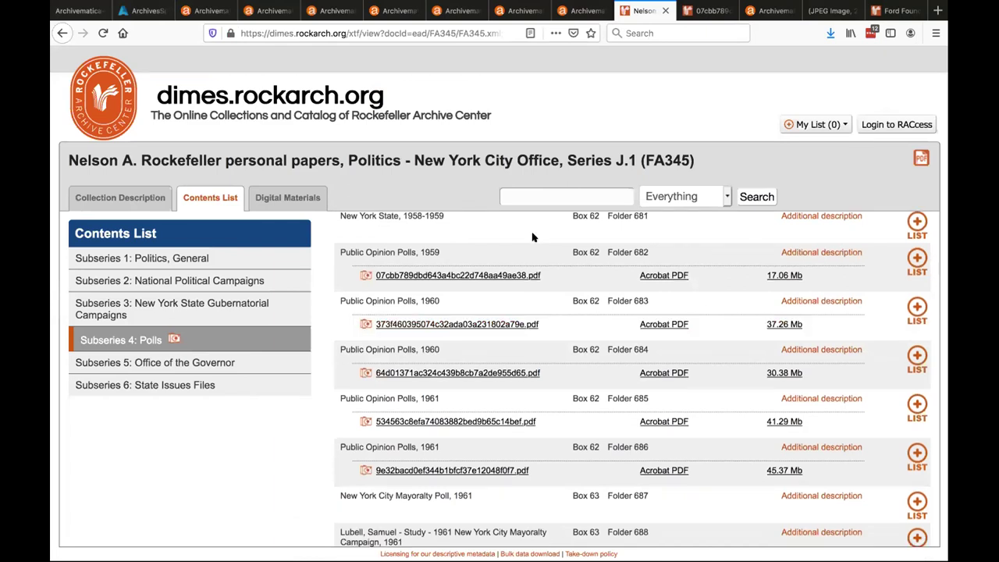
{"action": "scroll", "coordinate": [545, 418], "scroll_direction": "up", "scroll_amount": 1}
{"action": "scroll", "coordinate": [546, 419], "scroll_direction": "down", "scroll_amount": 1}
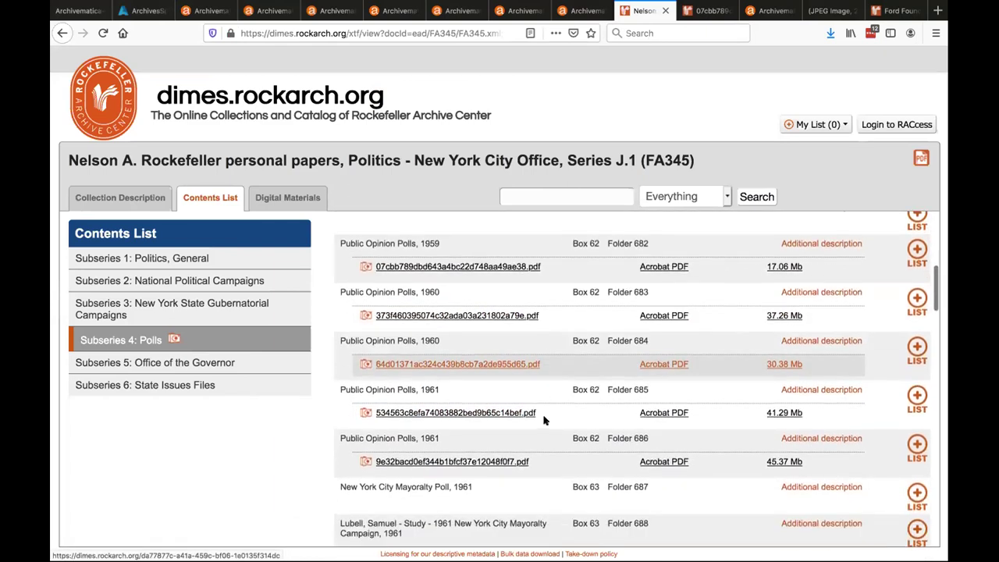
{"action": "left_click", "coordinate": [705, 12]}
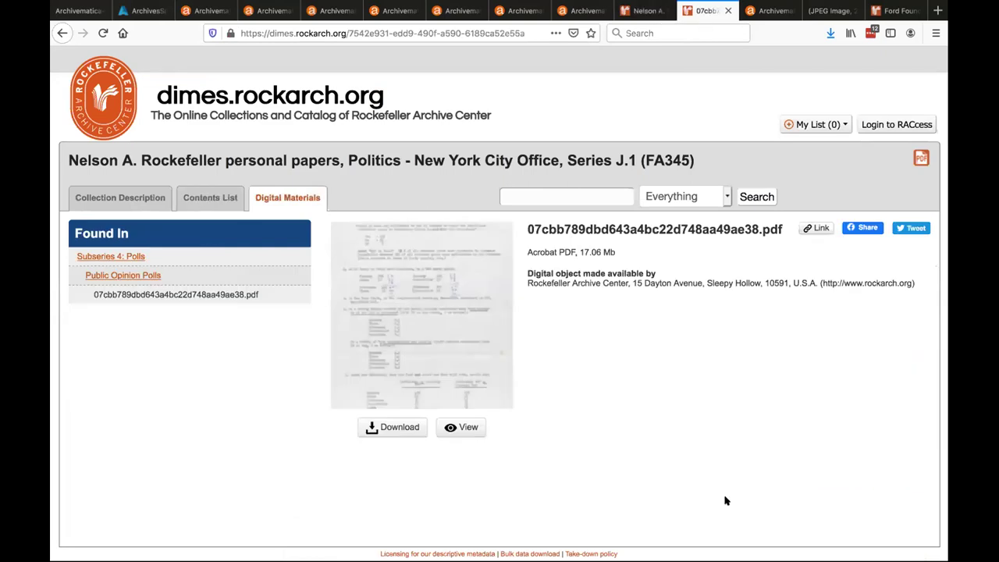